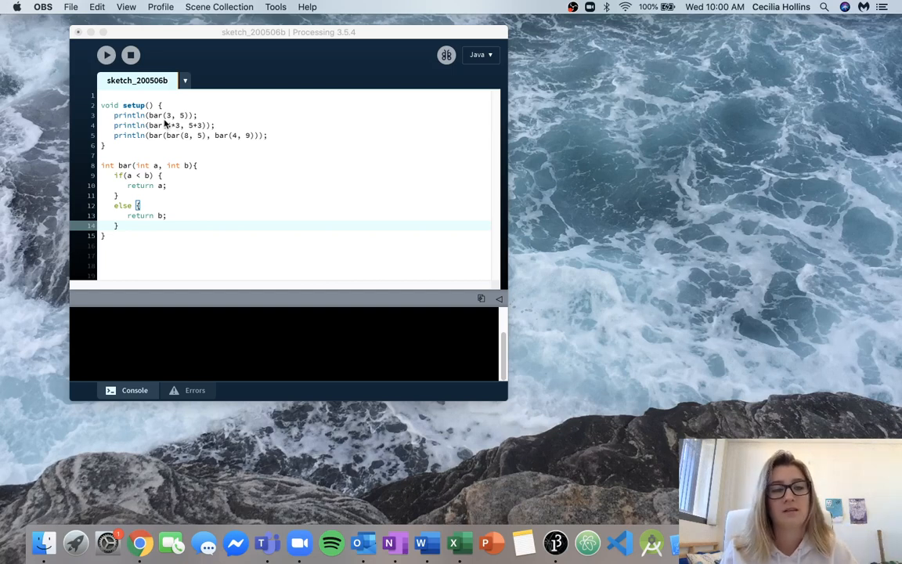
Place the caret after the first println and add the comment //output 3
click(213, 115)
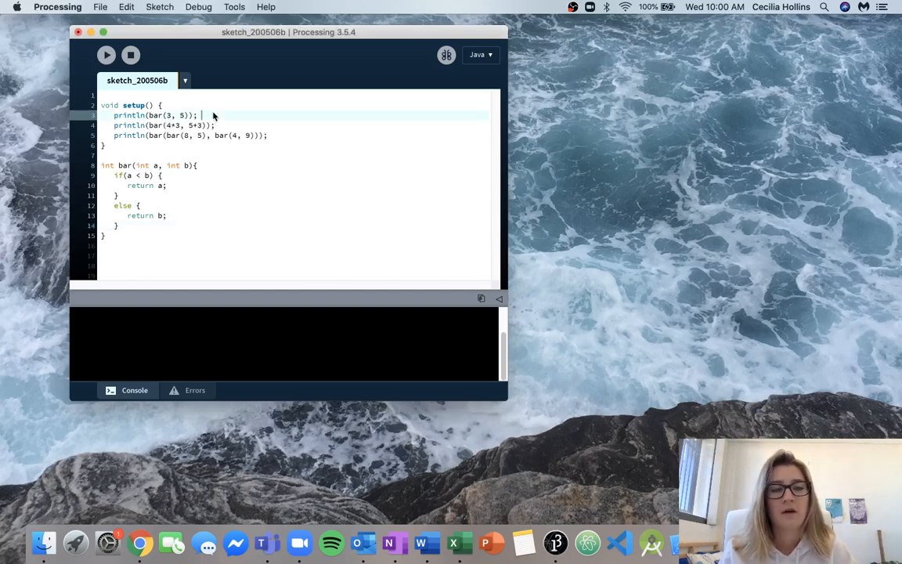
text(//)
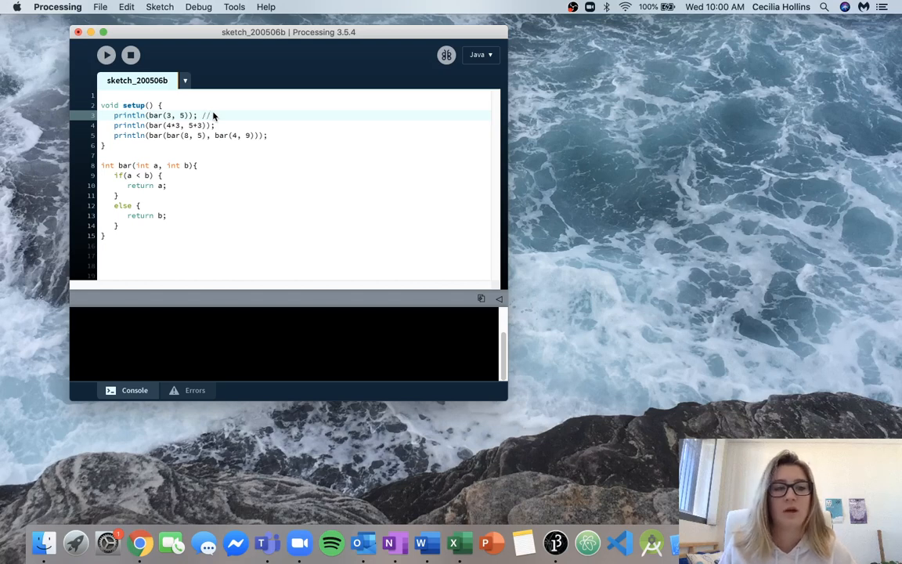
text( it)
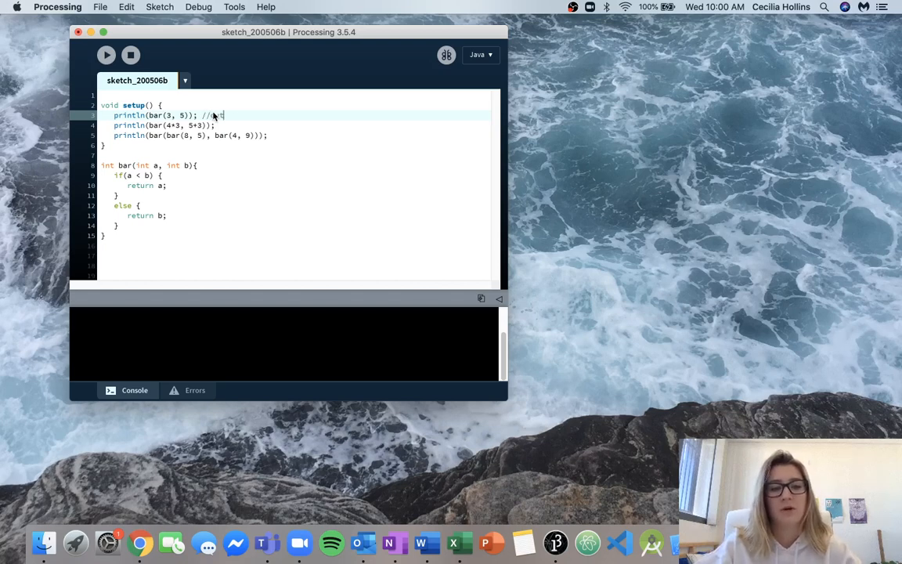
text(put )
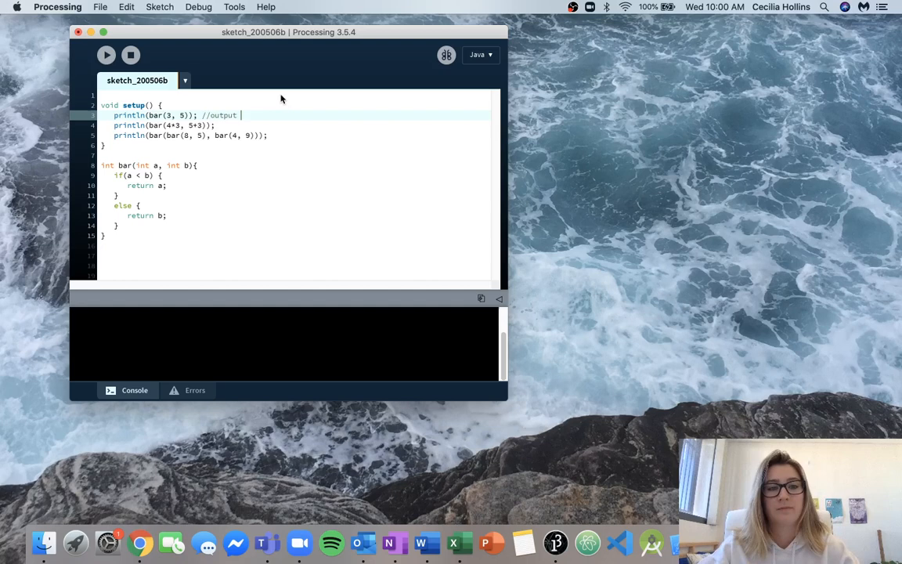
text(3)
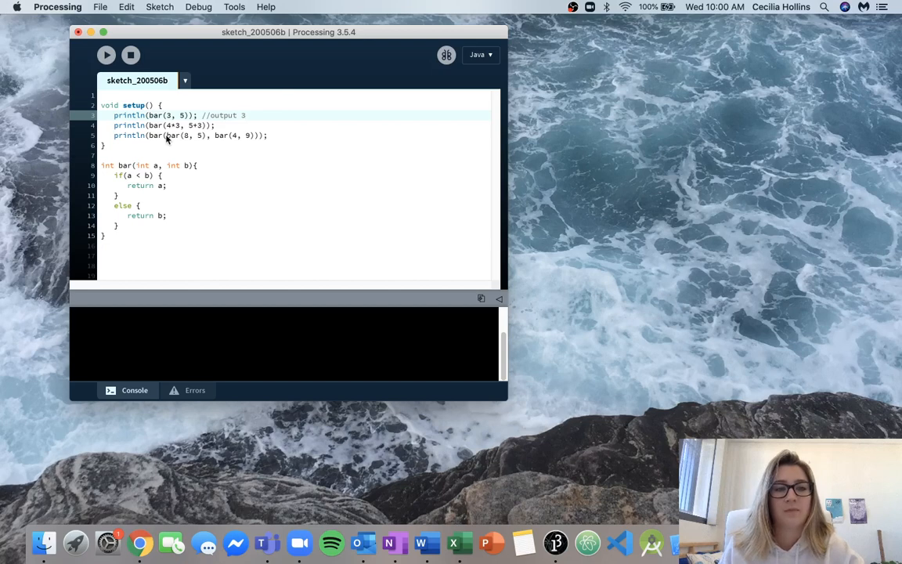
Comment the second println line with //bar(12, 8), output 8
click(232, 125)
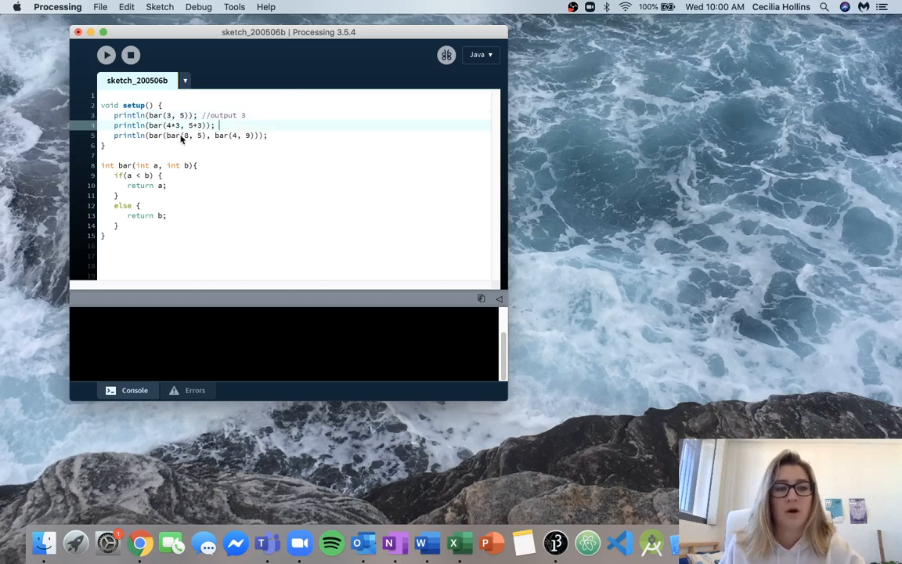
text(//)
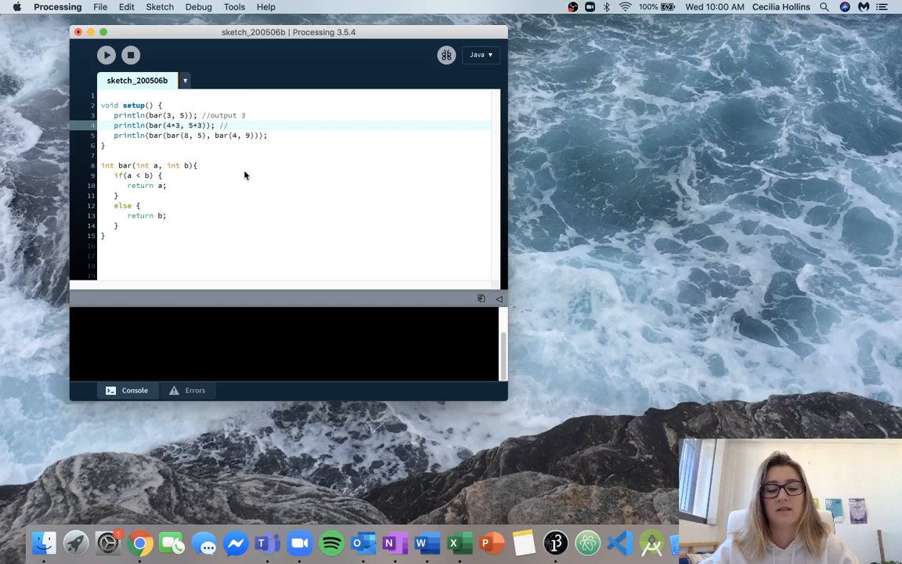
text(bar()
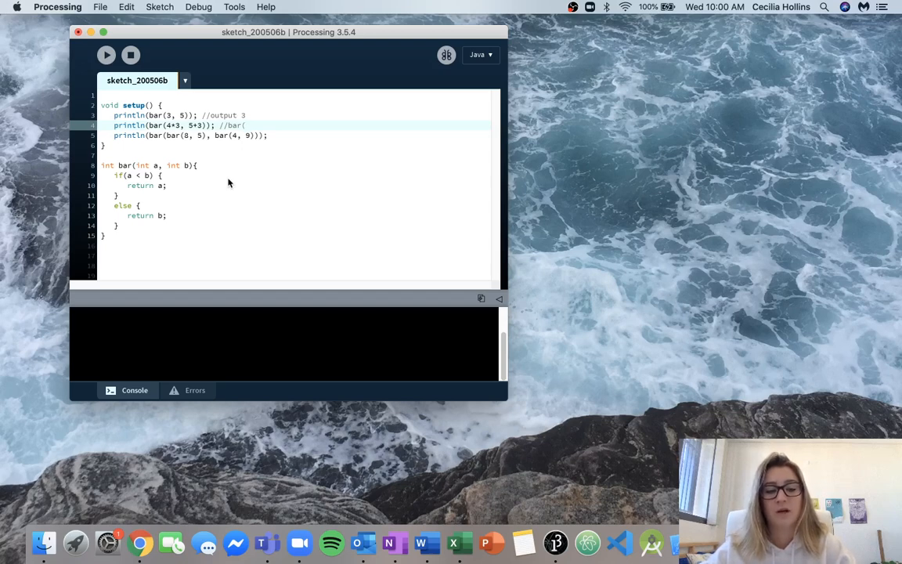
text(12,)
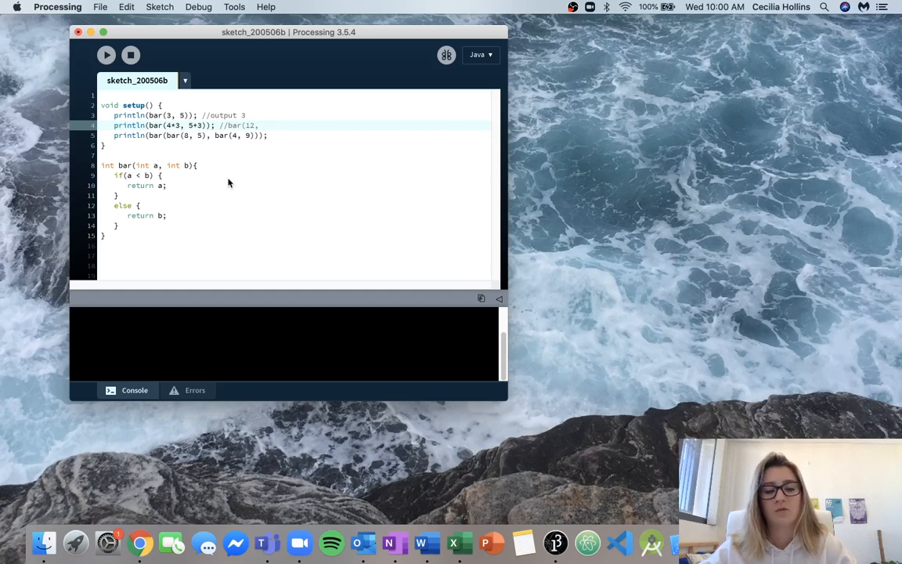
text( 8))
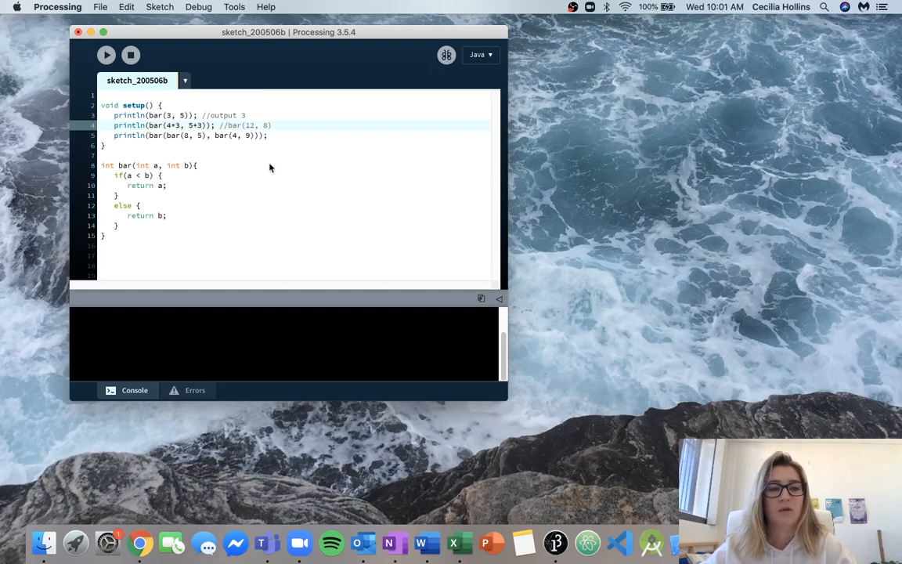
text(, outp)
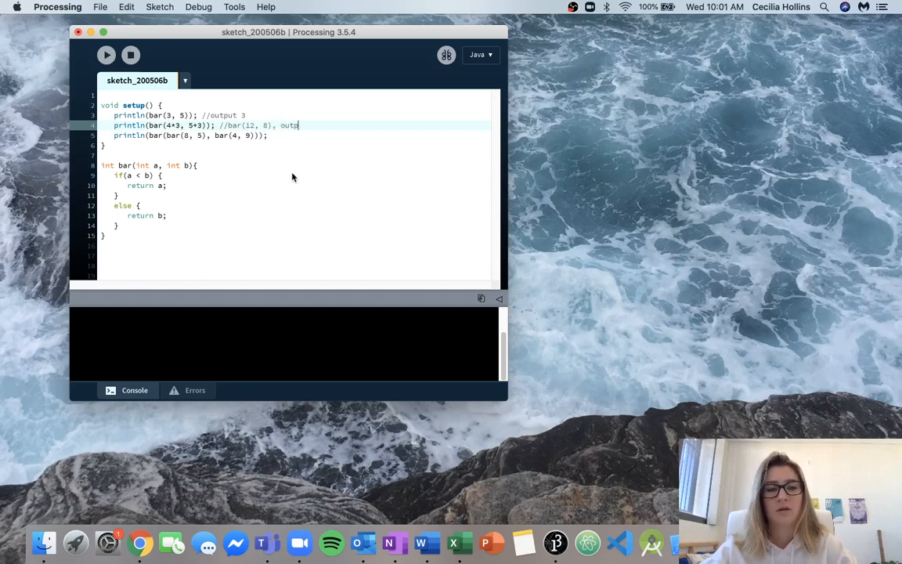
text(ut 8)
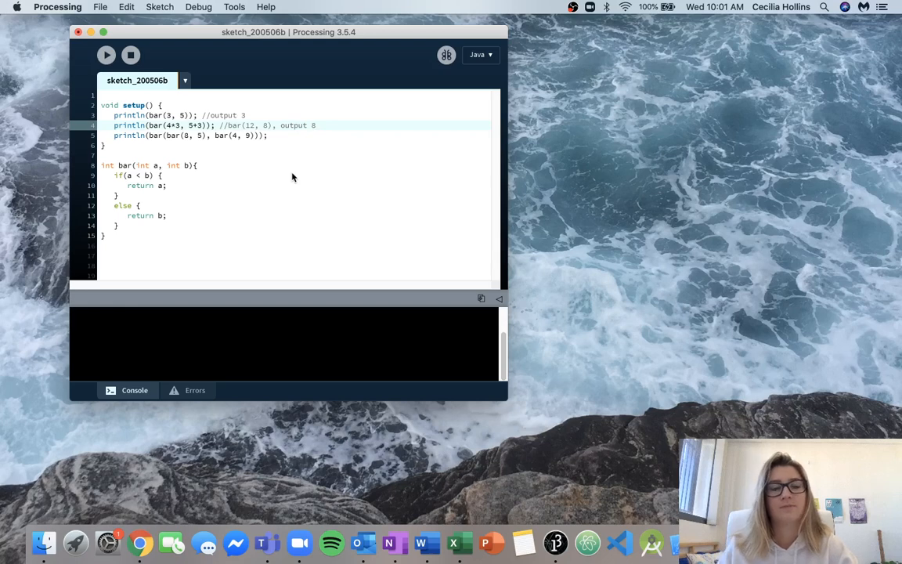
Begin the third println's comment with // and the inner call bar(
click(272, 137)
text(//)
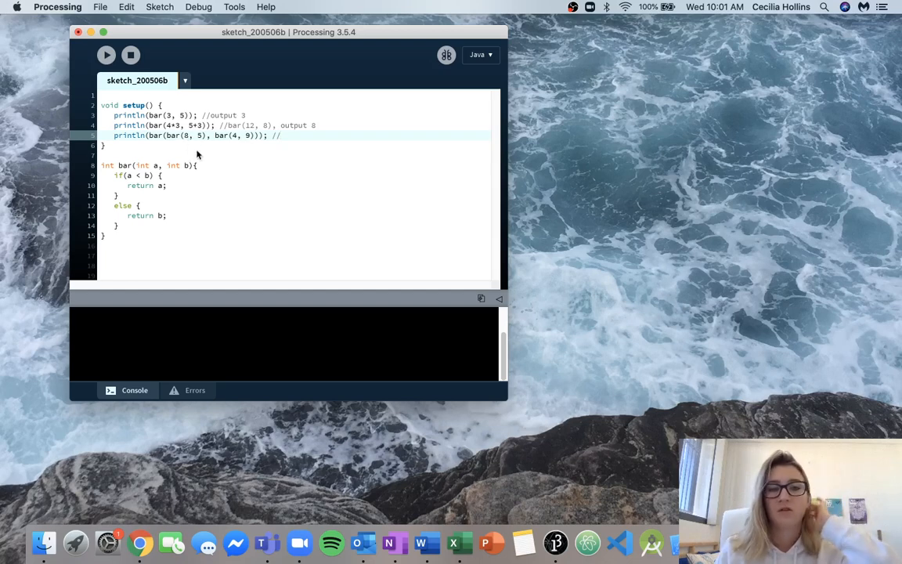
text(bar)
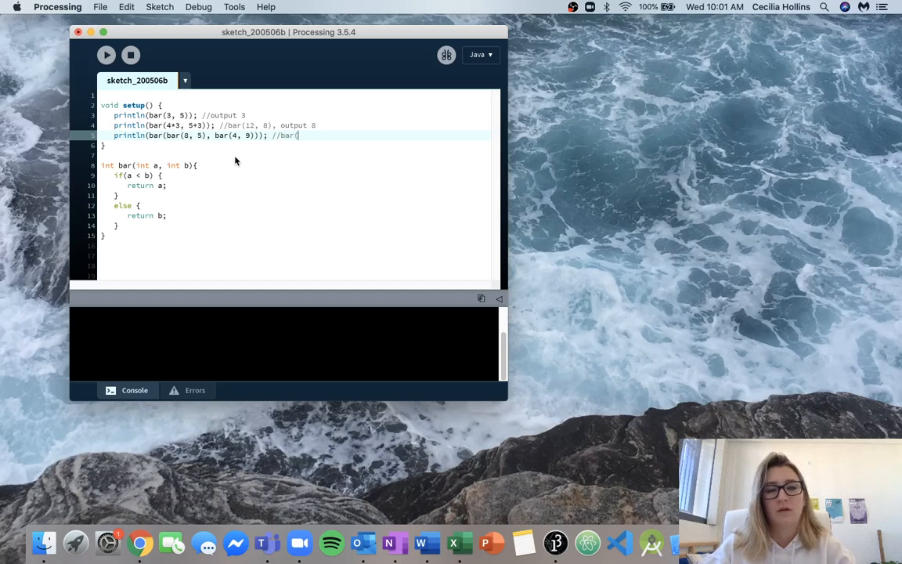
text(()
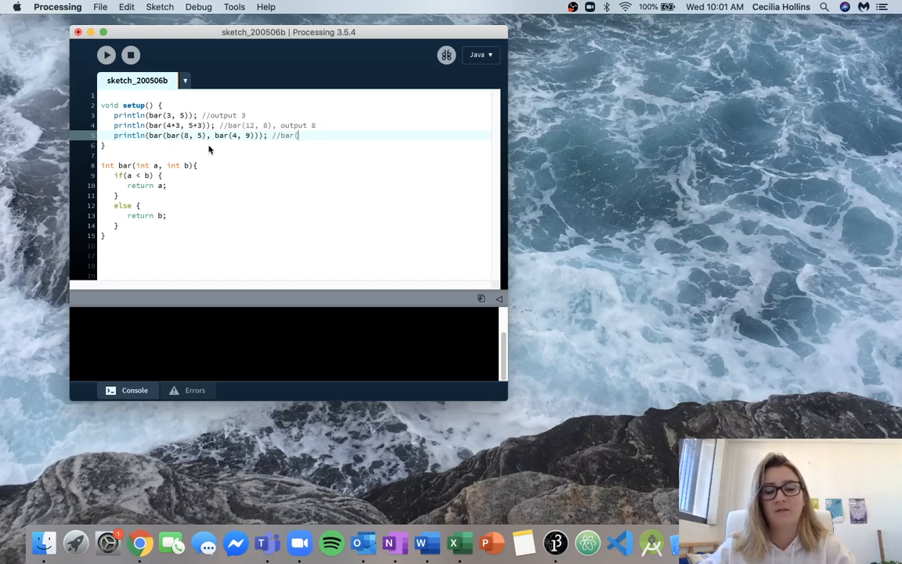
text(5,)
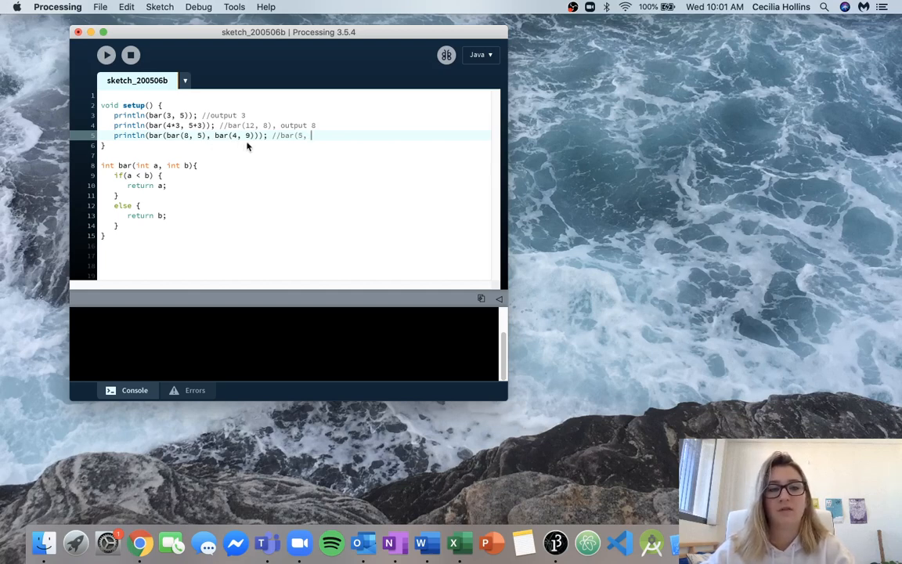
text(4)
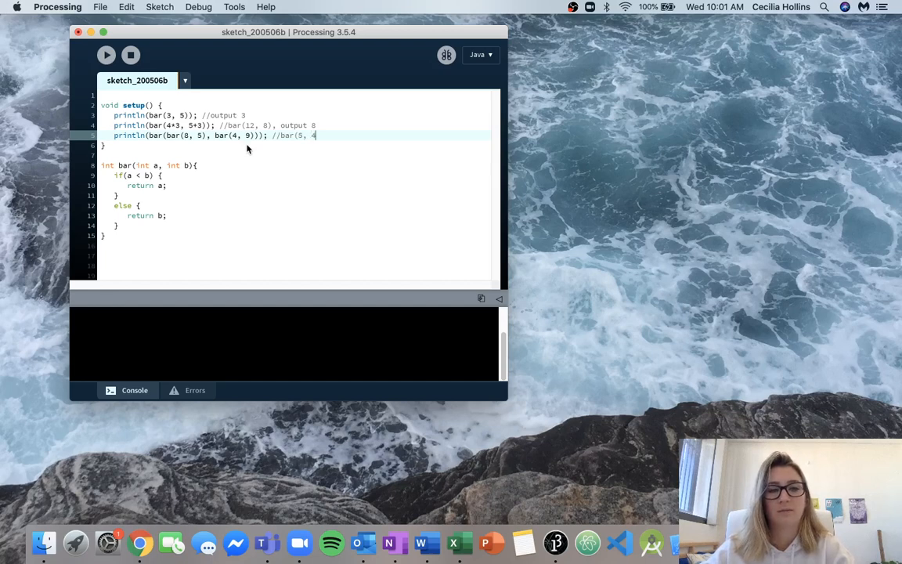
text())
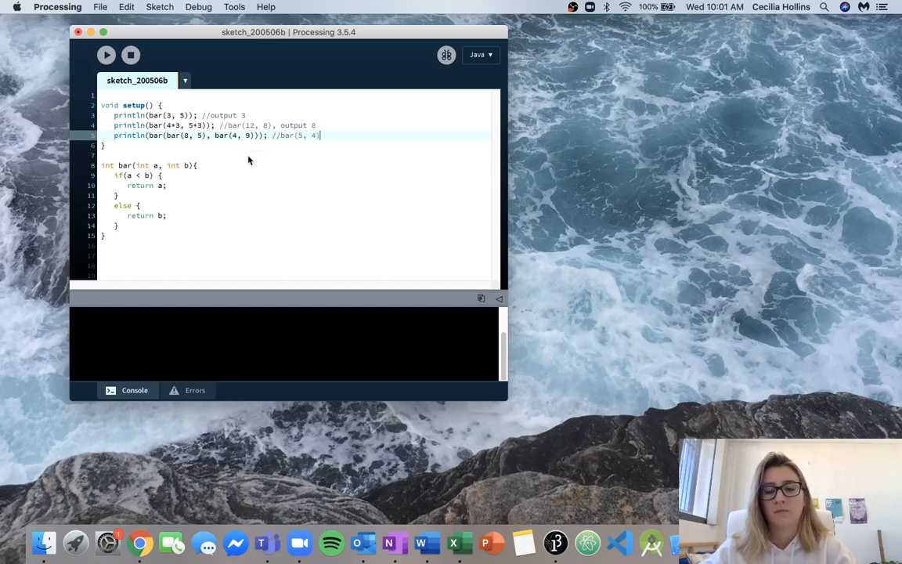
Complete the third line's comment as bar(5, 4), output 4 after checking the outer bar call
double_click(154, 136)
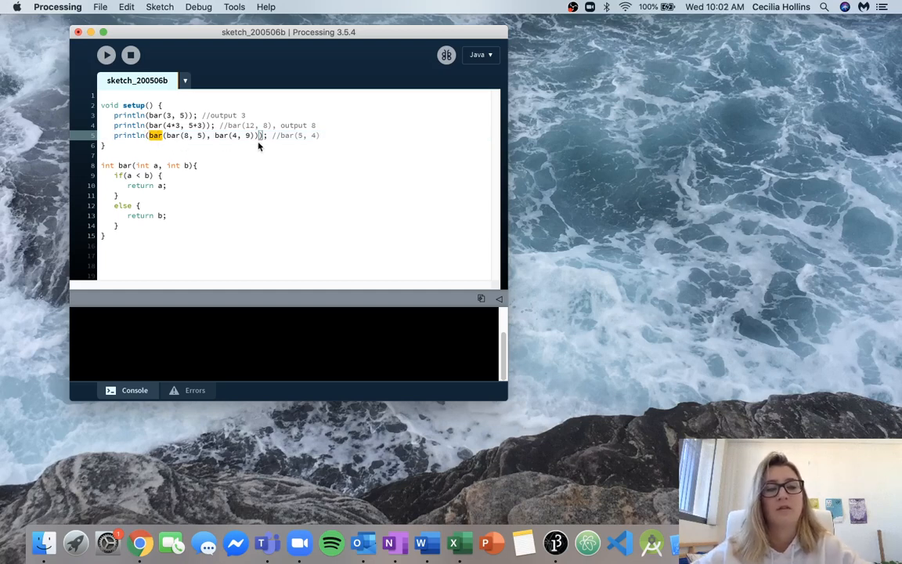
click(332, 138)
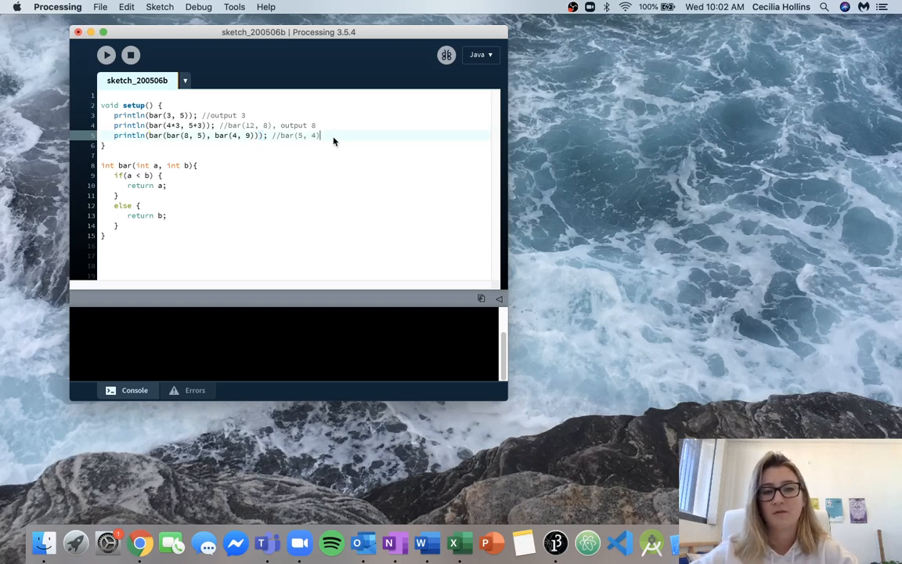
text(, ou)
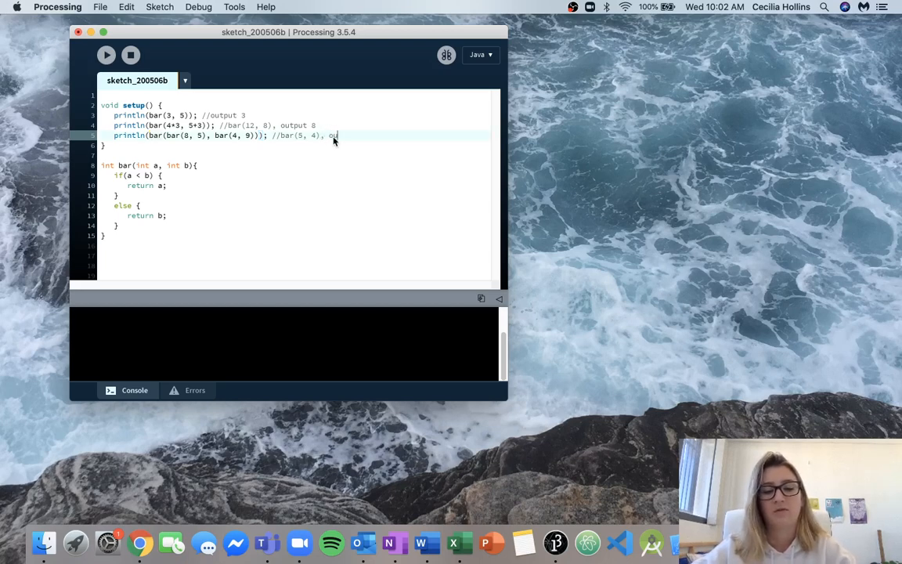
text(tput)
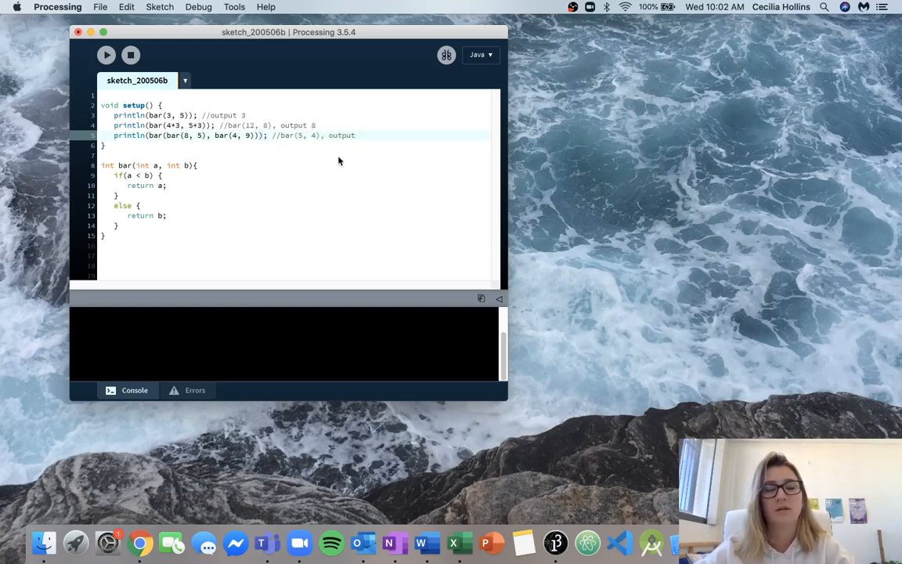
text( 4)
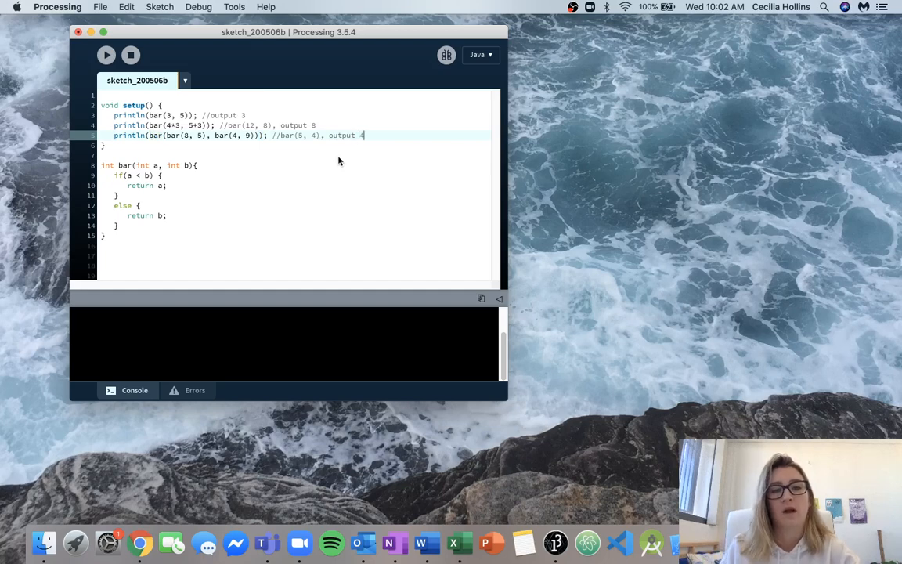
Run the sketch so the console prints 3, 8 and 4
click(106, 55)
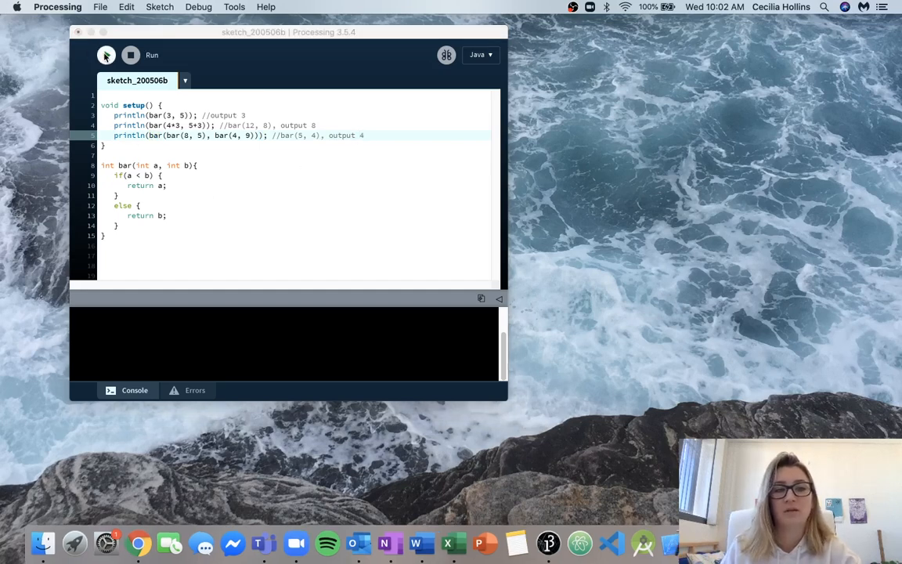